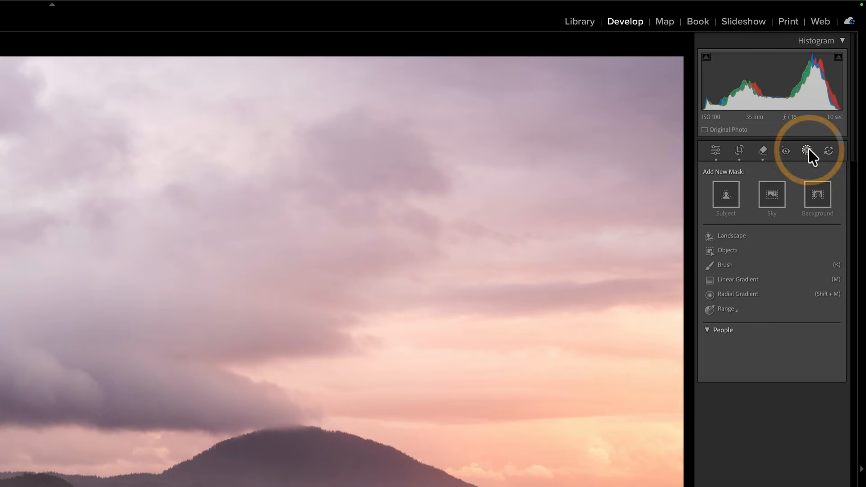
# - Create a Sky mask on the photo and check the mask overlay modes, keeping White on Black
pyautogui.click(772, 196)
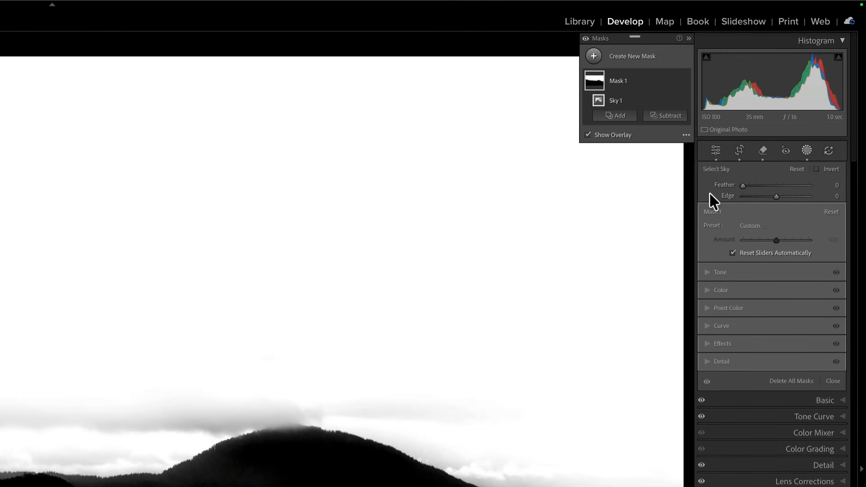
pyautogui.click(686, 135)
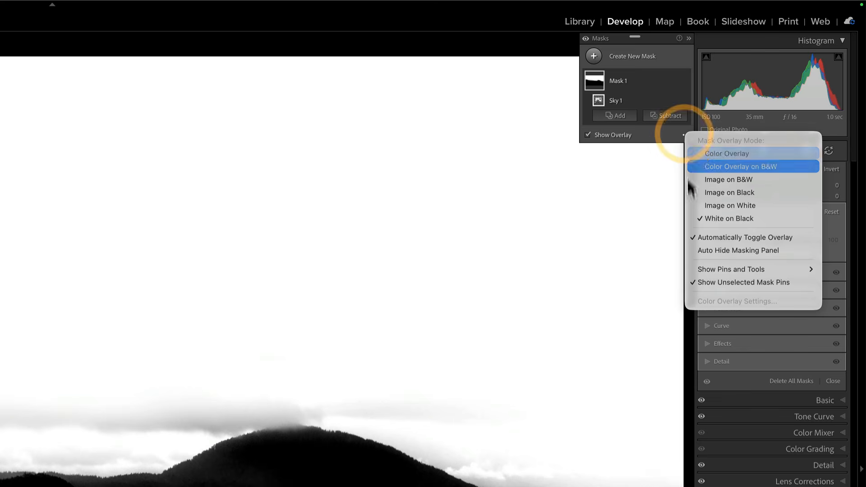
pyautogui.click(664, 134)
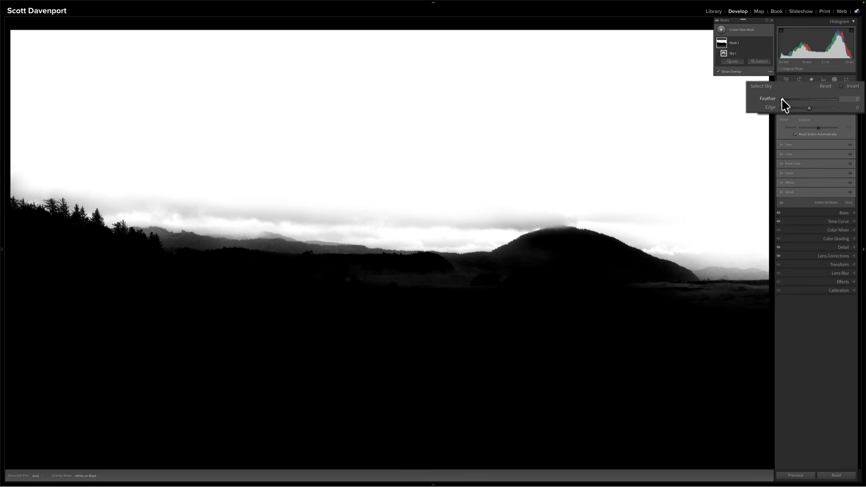
# - Try Feather amounts of about 24 and 16 on the sky mask, and return Feather to 0
pyautogui.moveTo(788, 100); pyautogui.dragTo(793, 100)
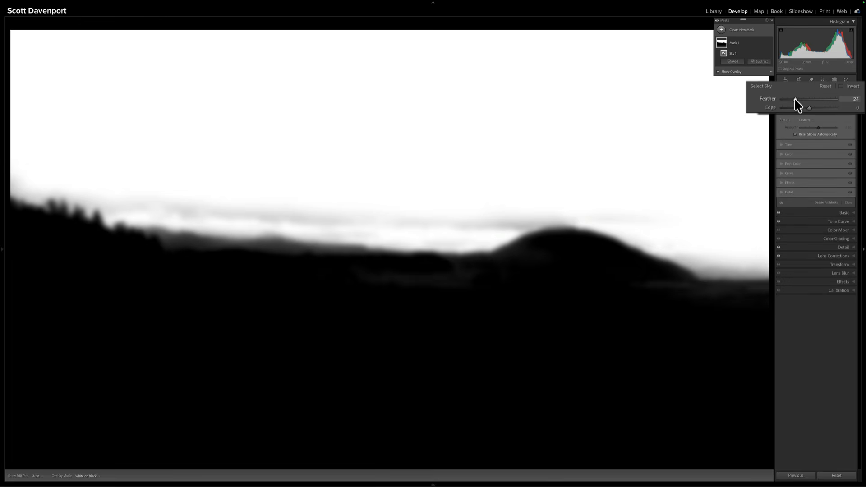
pyautogui.moveTo(796, 103); pyautogui.dragTo(778, 102)
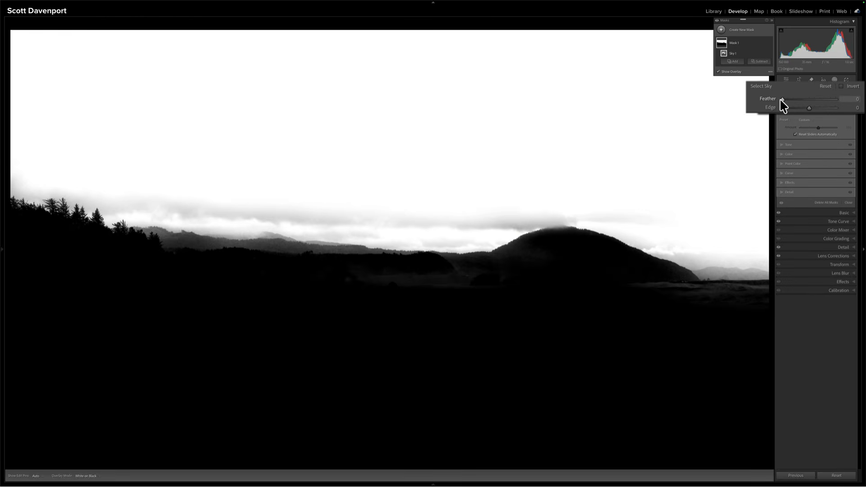
pyautogui.moveTo(783, 100)
pyautogui.mouseDown()
pyautogui.moveTo(862, 104)
pyautogui.moveTo(785, 102)
pyautogui.moveTo(793, 104)
pyautogui.mouseUp()
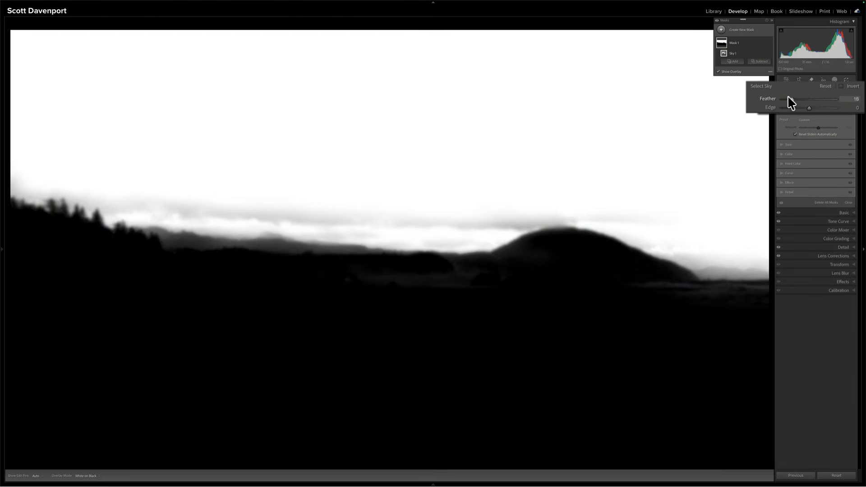
pyautogui.moveTo(790, 103); pyautogui.dragTo(775, 101)
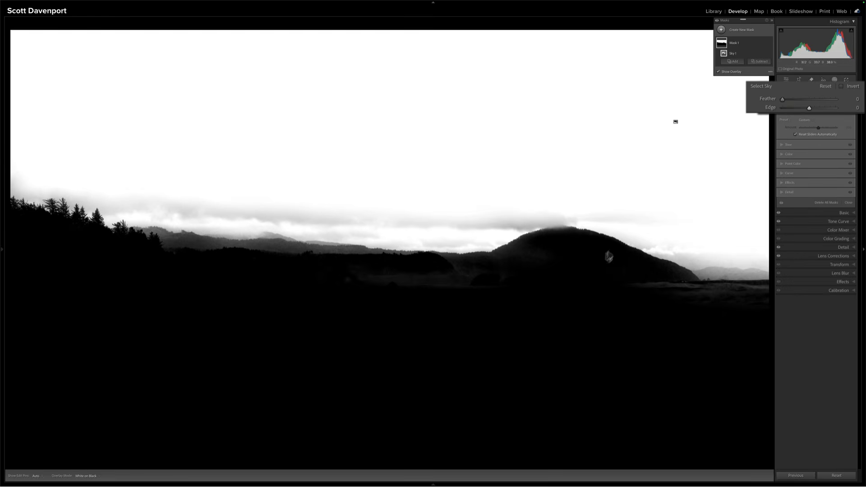
# - Try Edge values of 9 and -30 on the sky mask along the hill, and reset Edge to 0
pyautogui.press('z')
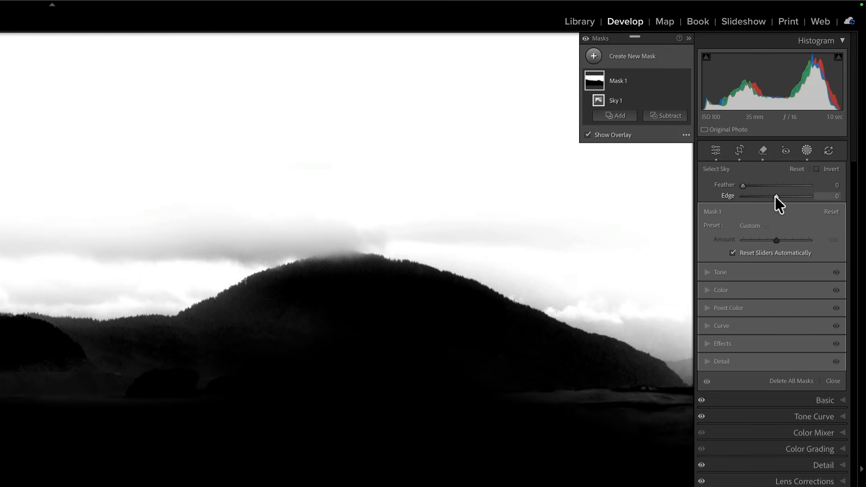
pyautogui.moveTo(775, 194)
pyautogui.mouseDown()
pyautogui.moveTo(811, 196)
pyautogui.moveTo(764, 196)
pyautogui.moveTo(780, 195)
pyautogui.mouseUp()
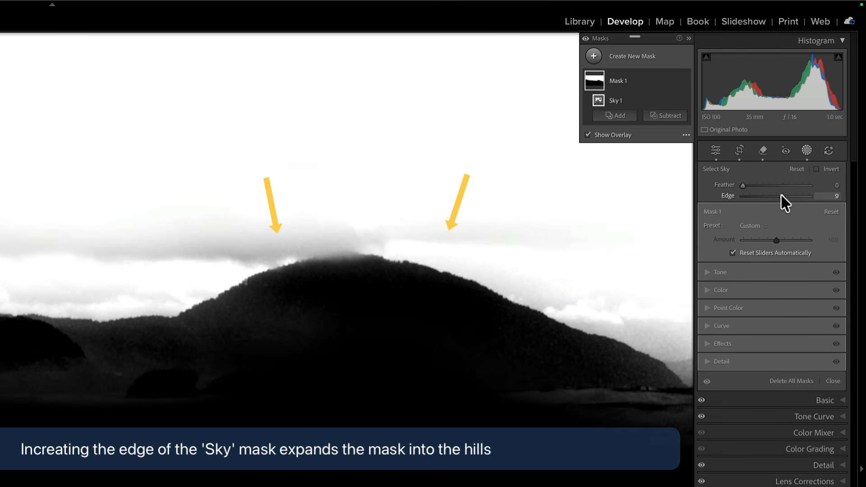
pyautogui.moveTo(788, 195); pyautogui.dragTo(775, 194)
pyautogui.click(775, 194)
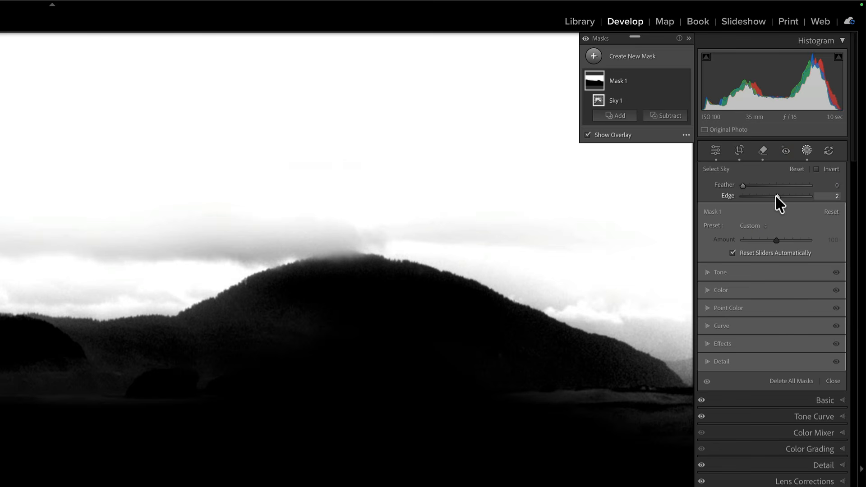
pyautogui.moveTo(774, 194); pyautogui.dragTo(746, 195)
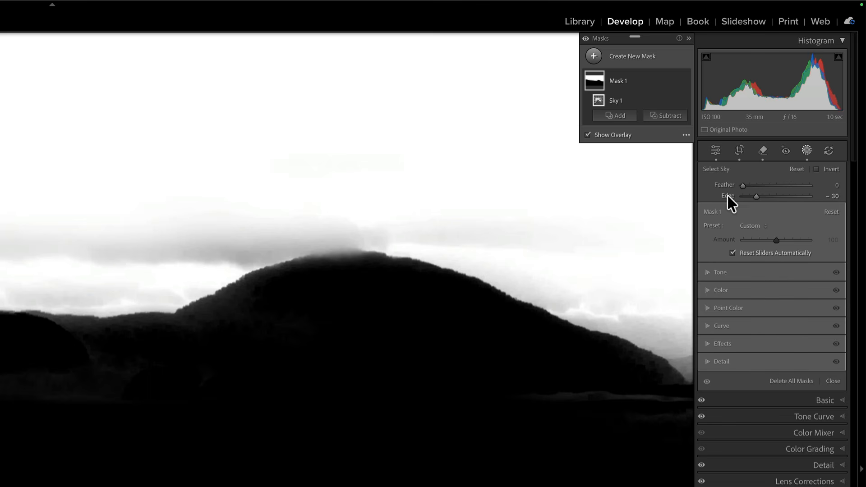
pyautogui.doubleClick(755, 195)
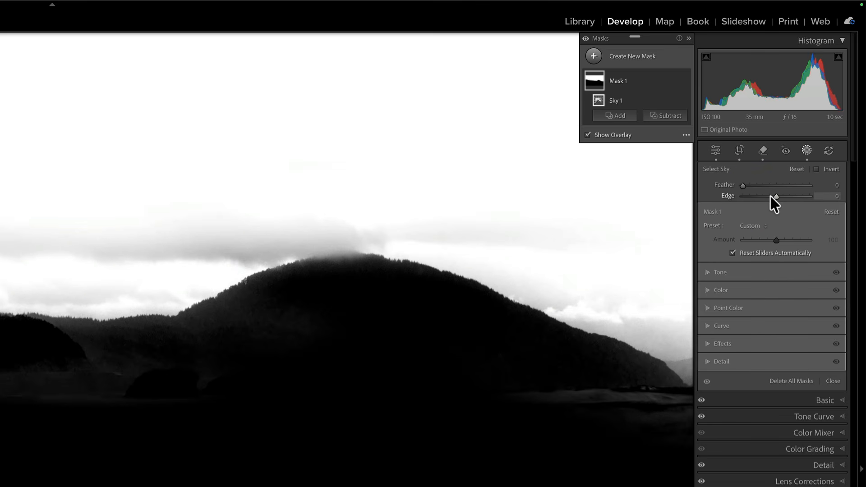
pyautogui.click(557, 232)
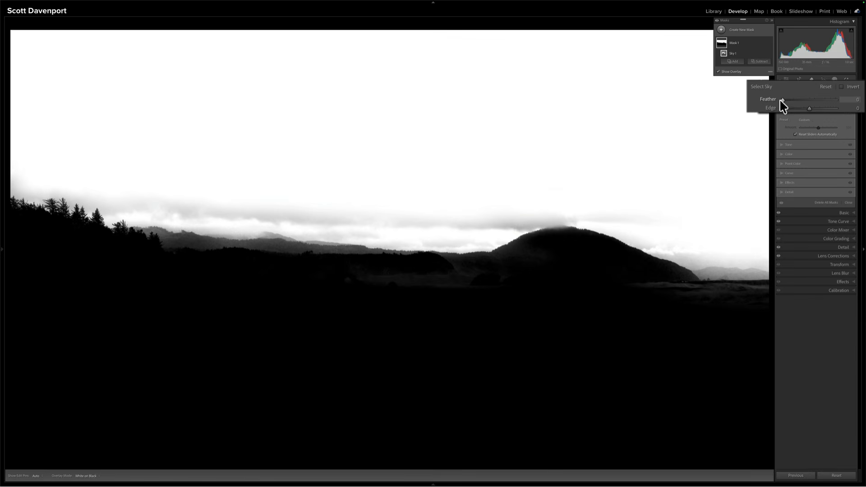
# - Try a strongly negative Edge on the whole sky mask with Feather at 0, and reset Edge
pyautogui.moveTo(784, 101)
pyautogui.mouseDown()
pyautogui.moveTo(796, 101)
pyautogui.moveTo(769, 100)
pyautogui.mouseUp()
pyautogui.moveTo(808, 108); pyautogui.dragTo(783, 107)
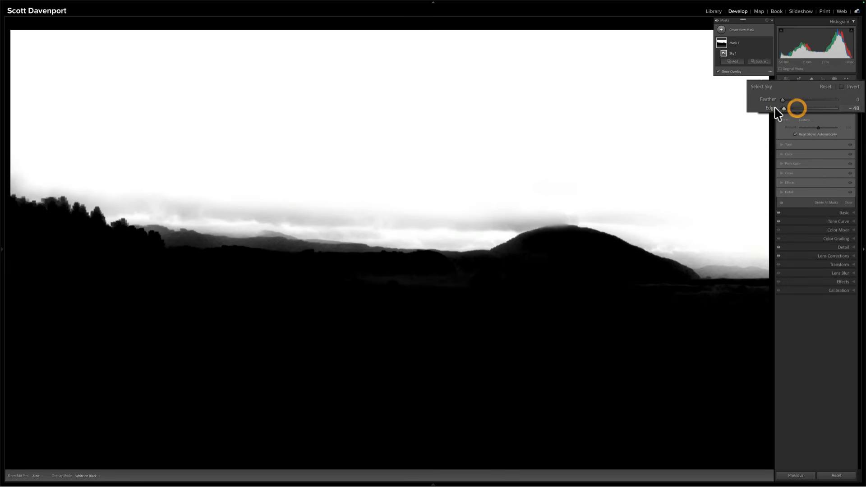
pyautogui.doubleClick(784, 108)
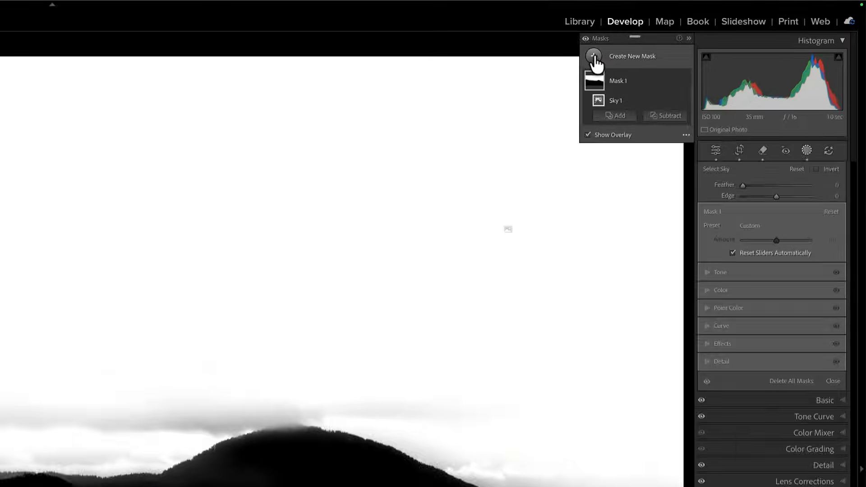
# - Create a new landscape mask that covers only the water
pyautogui.click(720, 29)
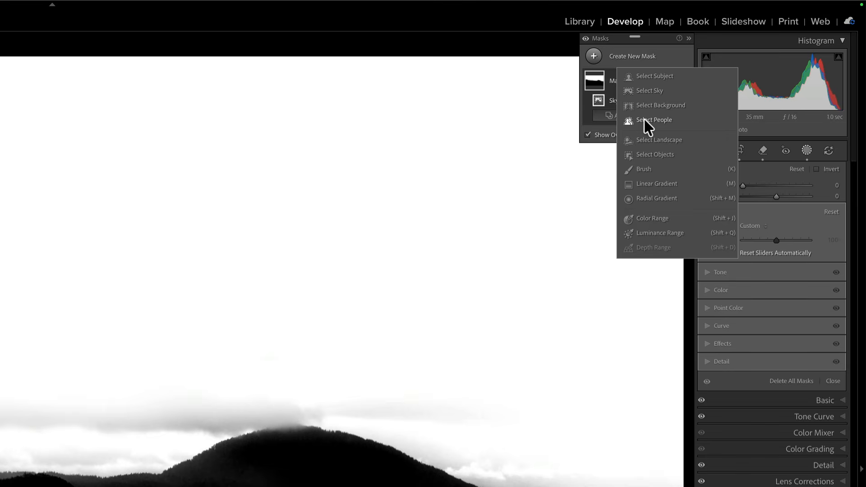
pyautogui.click(647, 140)
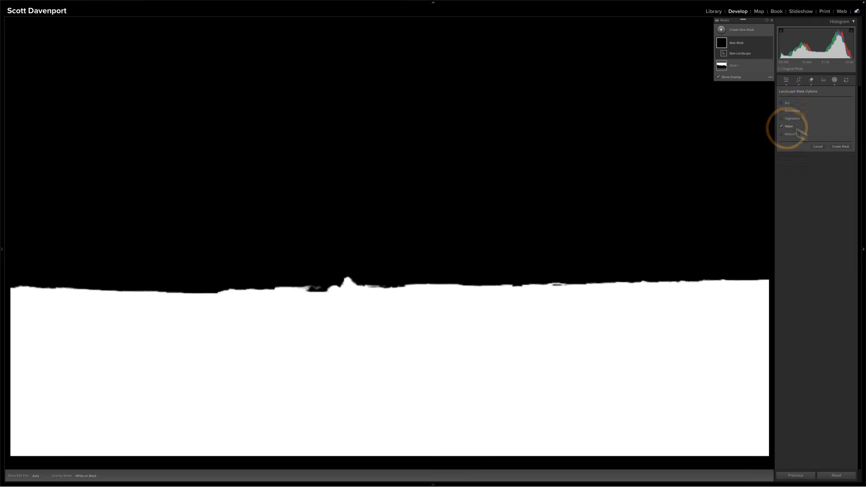
pyautogui.click(837, 147)
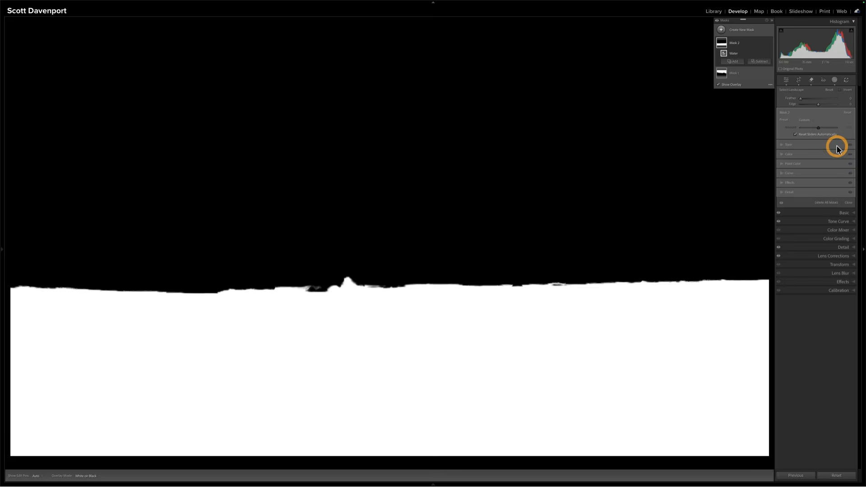
# - Try the Feather and Edge adjustments on the water mask, and delete that mask
pyautogui.moveTo(800, 99)
pyautogui.mouseDown()
pyautogui.moveTo(834, 105)
pyautogui.moveTo(798, 105)
pyautogui.moveTo(806, 105)
pyautogui.mouseUp()
pyautogui.doubleClick(787, 98)
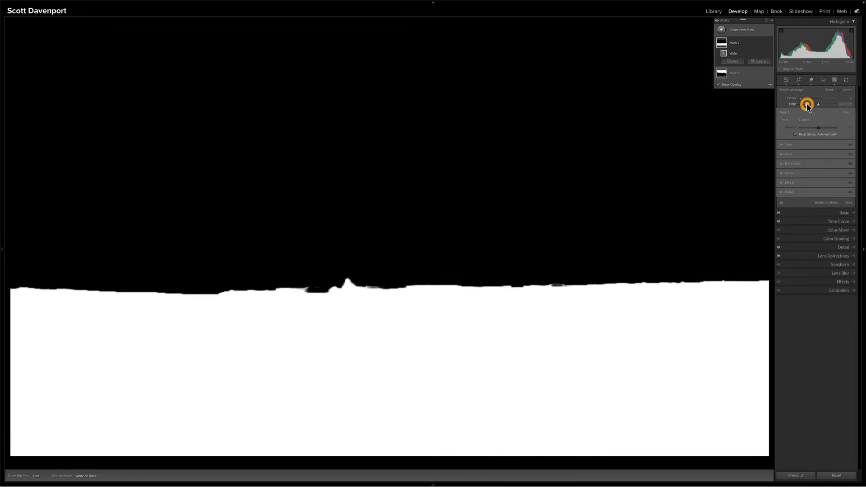
pyautogui.doubleClick(806, 104)
pyautogui.click(764, 43)
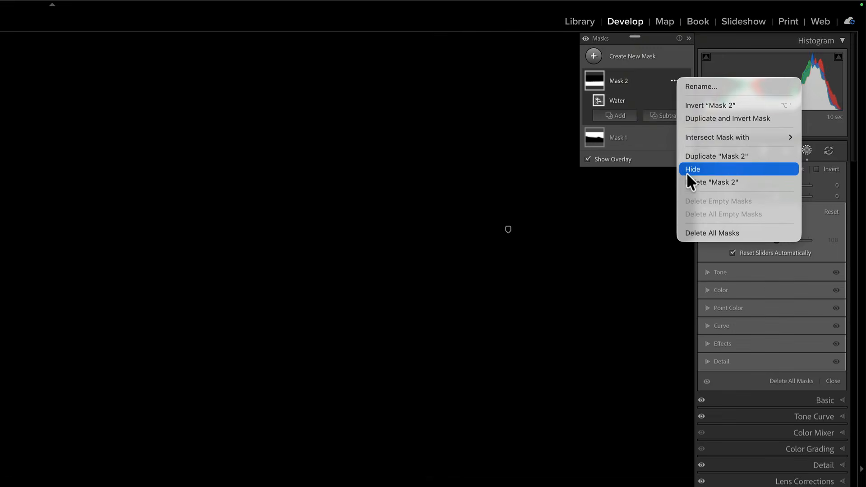
pyautogui.click(770, 96)
# - Start a new brush mask and set the brush to Size 15.9 and Feather 62
pyautogui.click(594, 56)
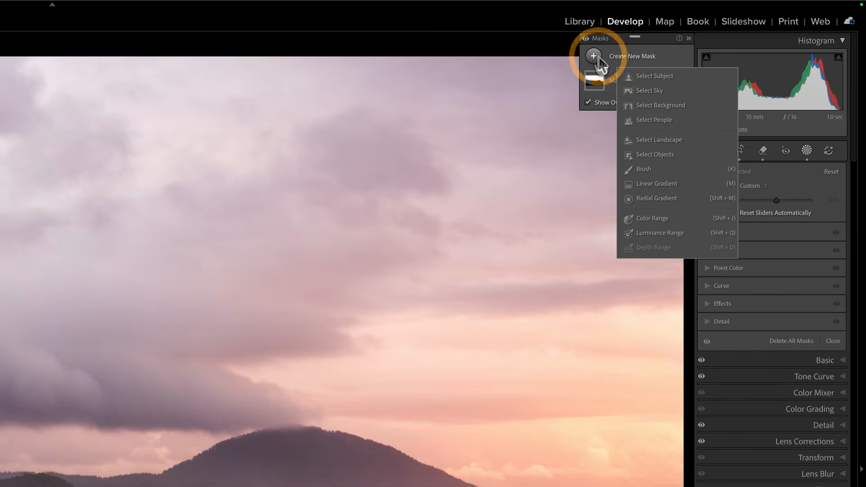
pyautogui.click(630, 145)
pyautogui.scroll(5, 473, 257)
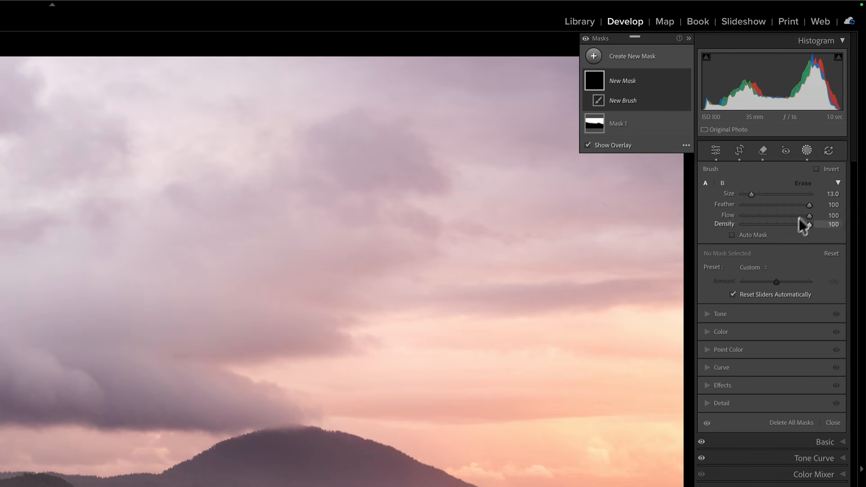
pyautogui.moveTo(765, 205)
pyautogui.mouseDown()
pyautogui.moveTo(784, 205)
pyautogui.moveTo(753, 193)
pyautogui.mouseUp()
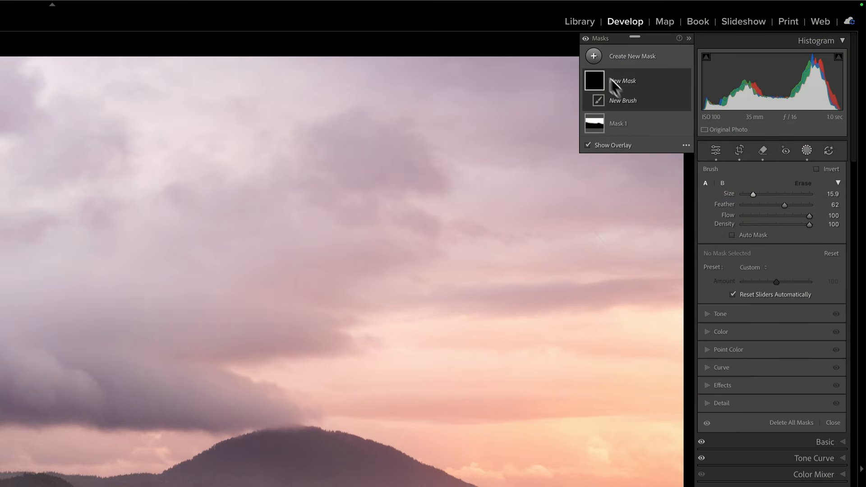
# - Create a linear gradient mask that covers the upper sky and fades out downward with a slight tilt
pyautogui.click(593, 56)
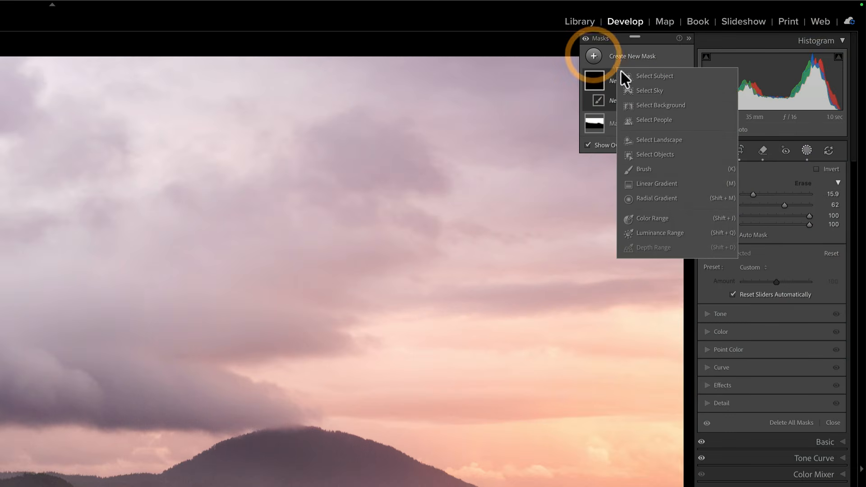
pyautogui.click(632, 182)
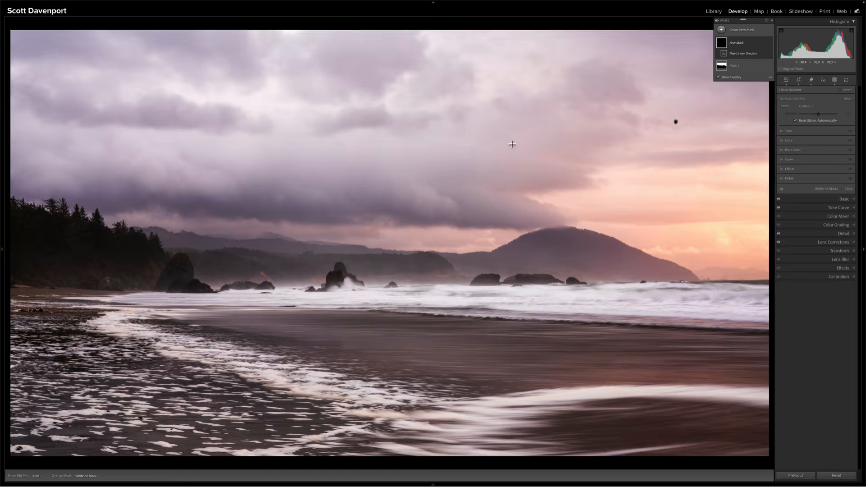
pyautogui.moveTo(513, 144); pyautogui.dragTo(508, 199)
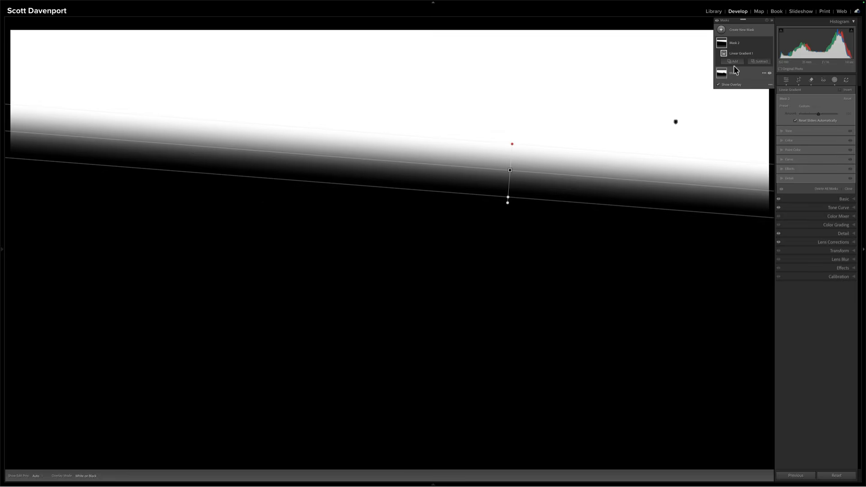
# - Create a radial gradient mask in the sky above the hill, widen it into a horizontal ellipse, and set its Feather to 33
pyautogui.click(731, 31)
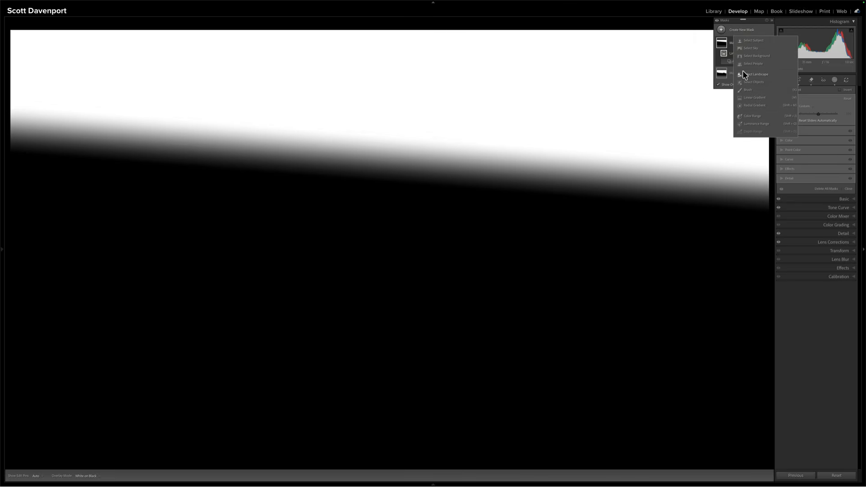
pyautogui.click(745, 104)
pyautogui.moveTo(529, 154); pyautogui.dragTo(612, 225)
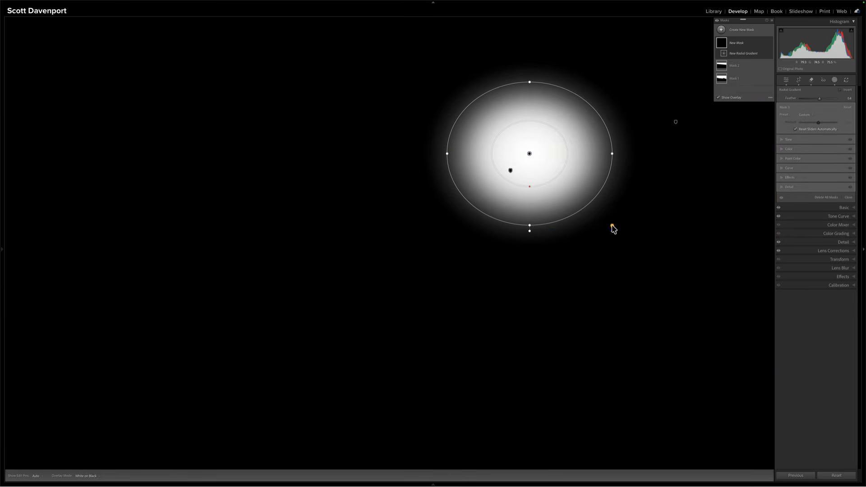
pyautogui.moveTo(531, 185)
pyautogui.mouseDown()
pyautogui.moveTo(529, 168)
pyautogui.moveTo(530, 201)
pyautogui.moveTo(531, 172)
pyautogui.mouseUp()
pyautogui.moveTo(611, 153); pyautogui.dragTo(654, 153)
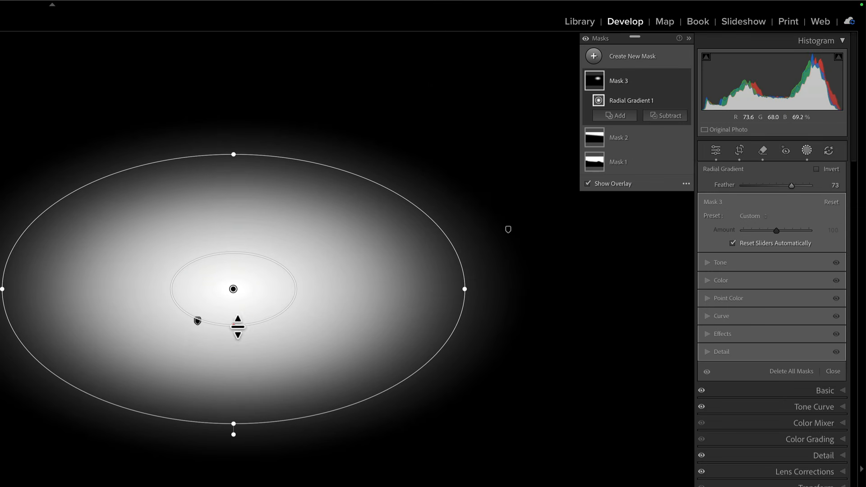
pyautogui.moveTo(790, 185); pyautogui.dragTo(764, 185)
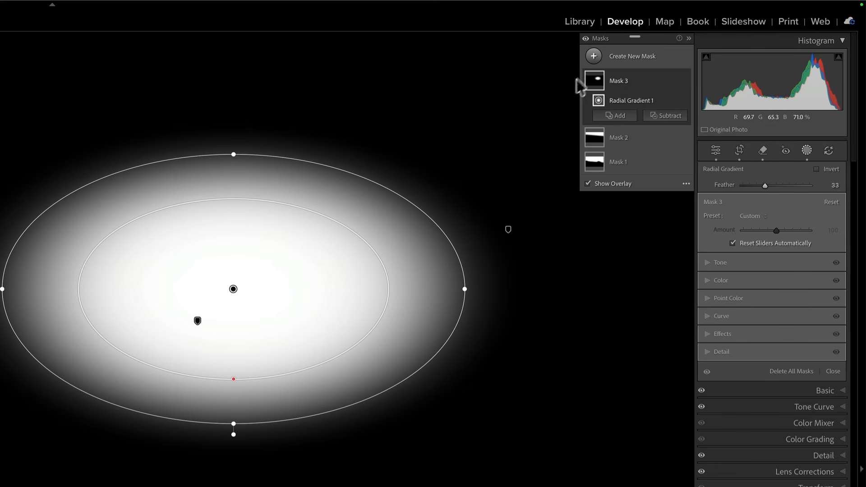
# - Create a color range mask sampled from the warm sky above the hill, and set Refine to 28
pyautogui.click(593, 56)
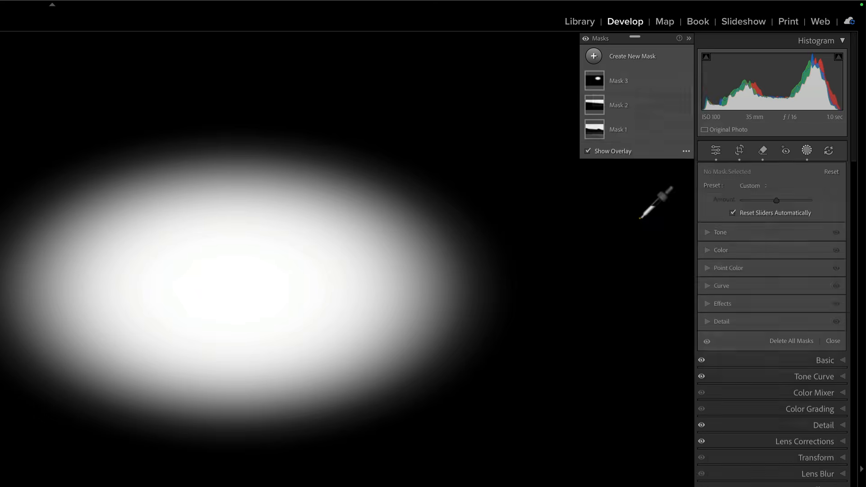
pyautogui.click(640, 217)
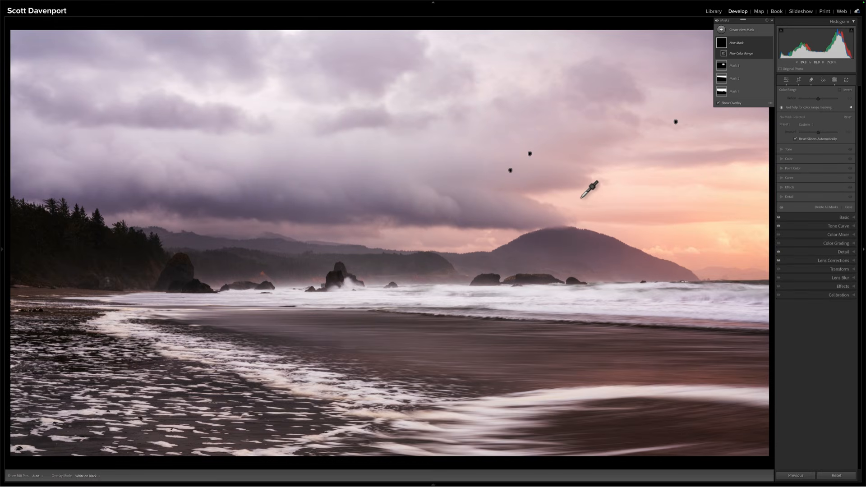
pyautogui.click(582, 200)
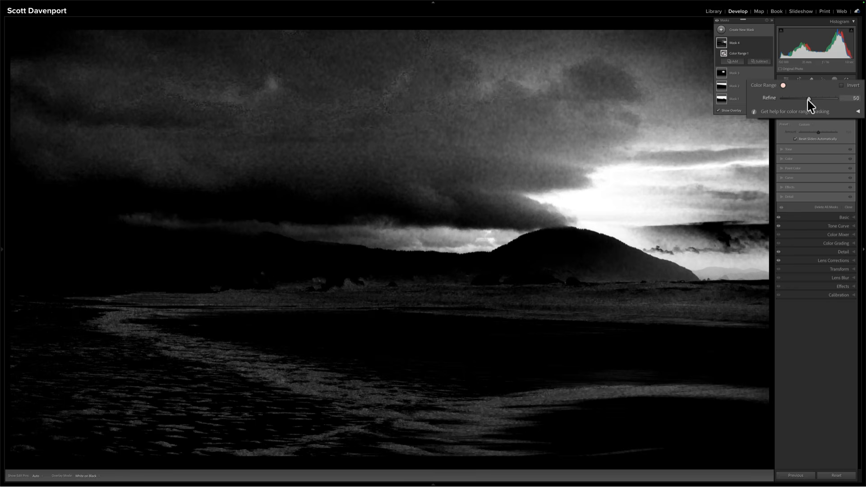
pyautogui.moveTo(807, 99); pyautogui.dragTo(795, 99)
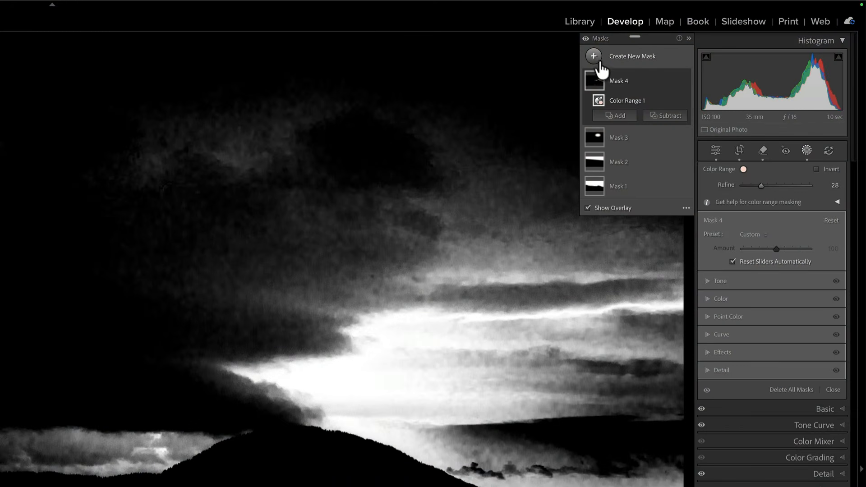
# - Create a luminance range mask sampled from the sky clouds, shift its range to 39/60–66/83, and pull in the upper falloff
pyautogui.click(594, 56)
pyautogui.click(642, 231)
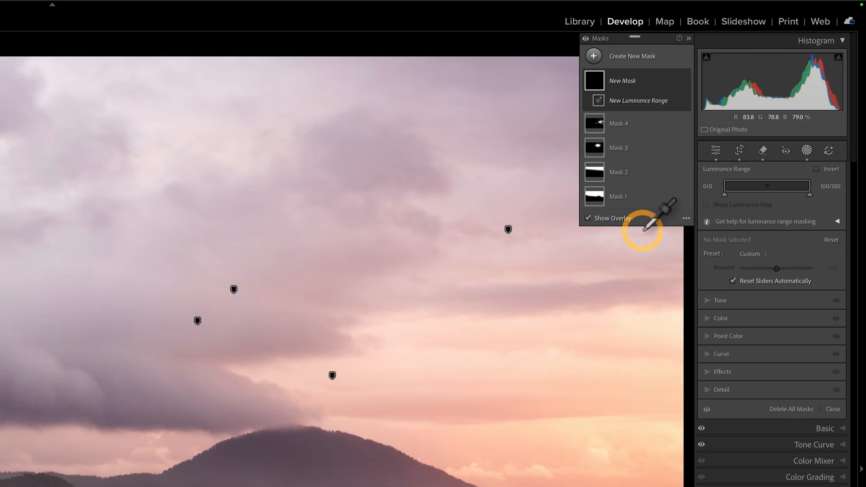
pyautogui.click(345, 258)
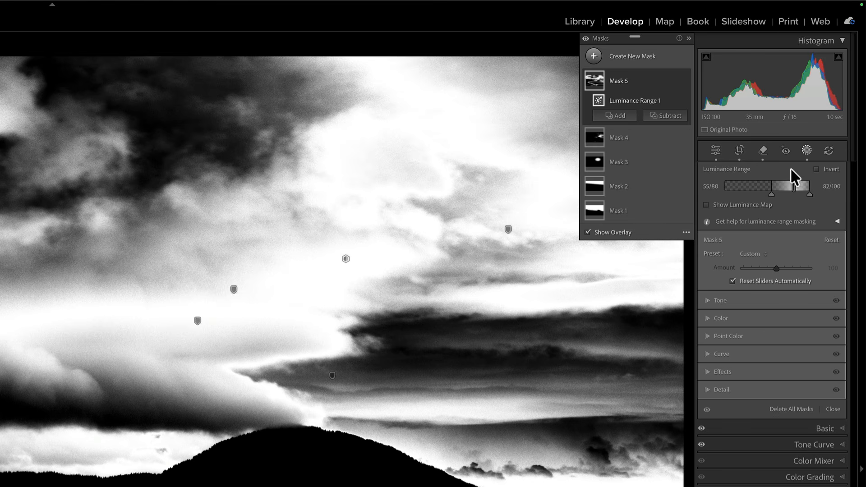
pyautogui.moveTo(790, 184); pyautogui.dragTo(778, 185)
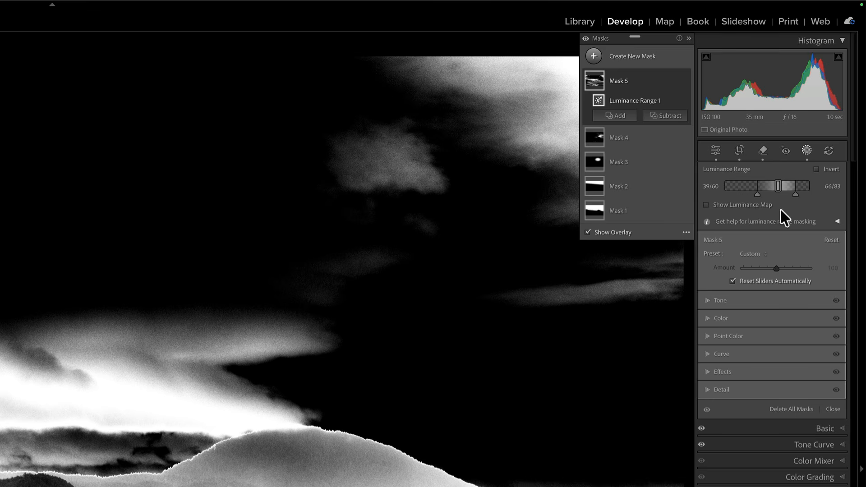
pyautogui.moveTo(795, 194); pyautogui.dragTo(754, 196)
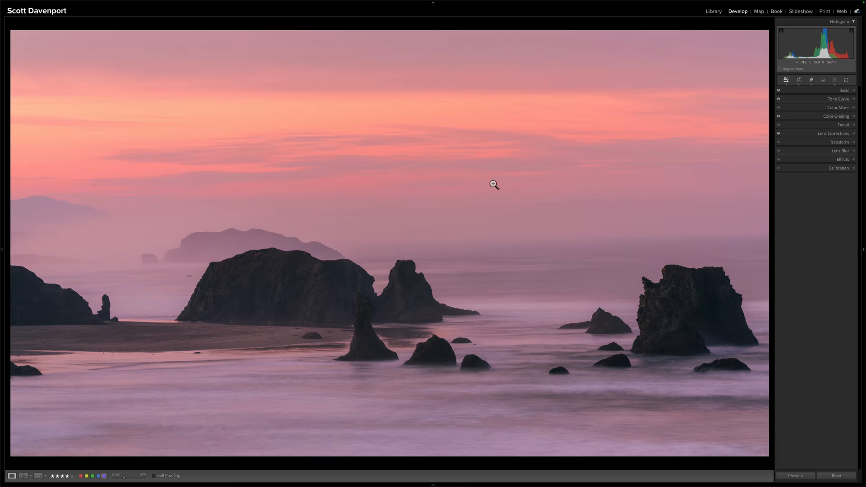
# - Create a Select Subject mask on the sea stacks photo and compare its overlay with the image
pyautogui.click(835, 81)
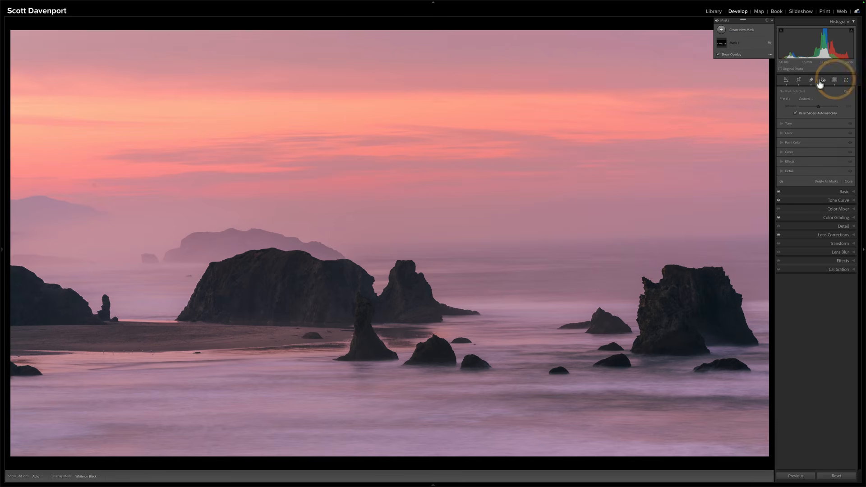
pyautogui.click(721, 31)
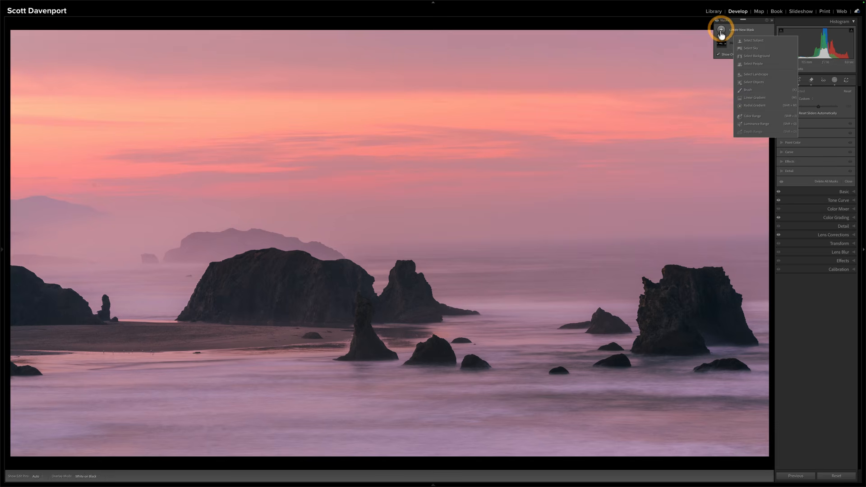
pyautogui.click(749, 42)
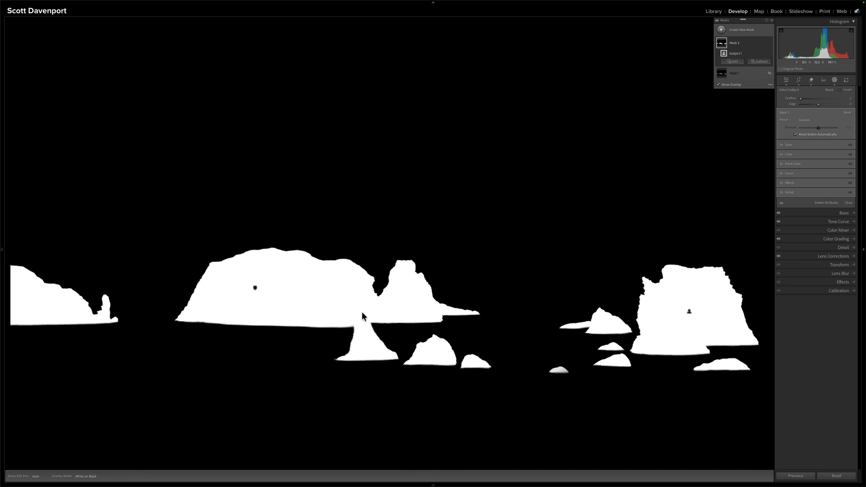
pyautogui.press('o')
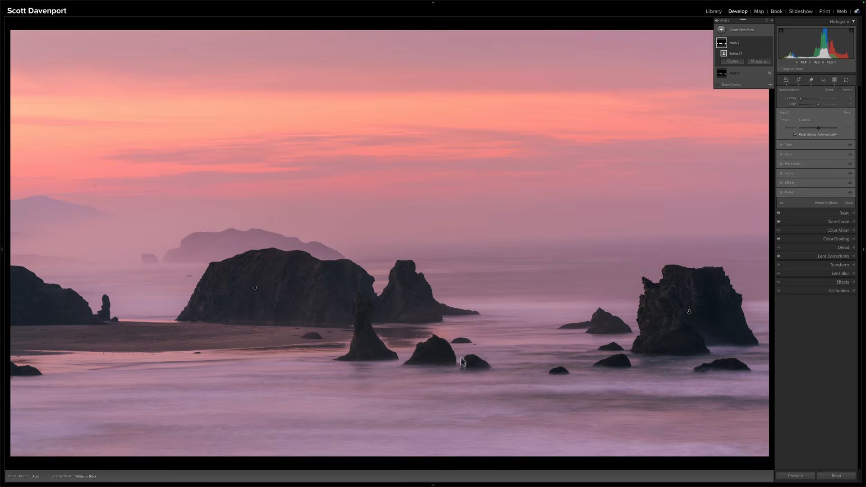
pyautogui.press('o')
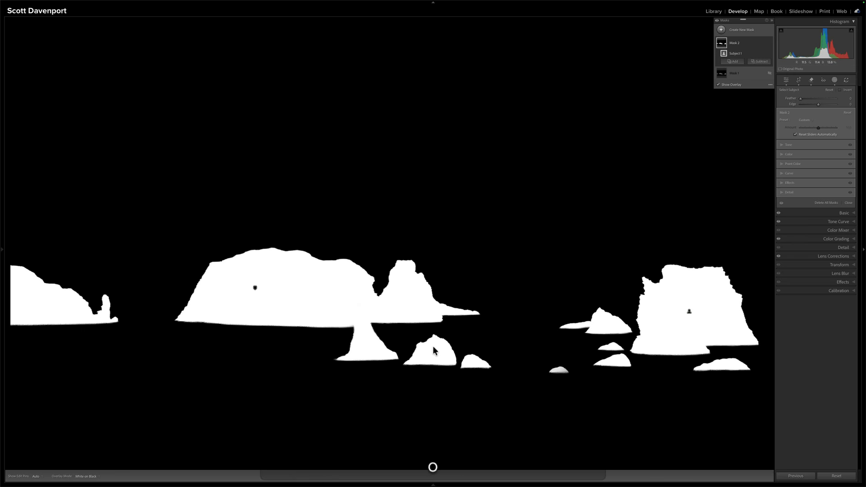
# - Subtract the pointed foreground sea stack from the subject mask using an object selection around it
pyautogui.click(763, 54)
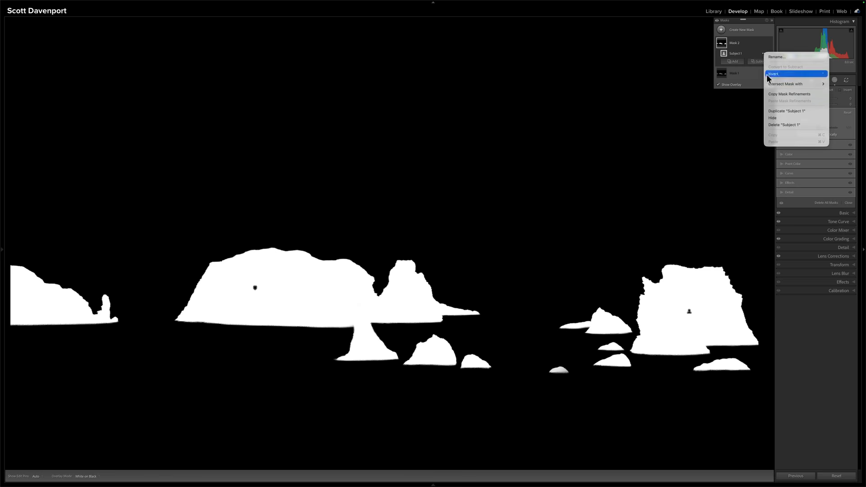
pyautogui.click(751, 55)
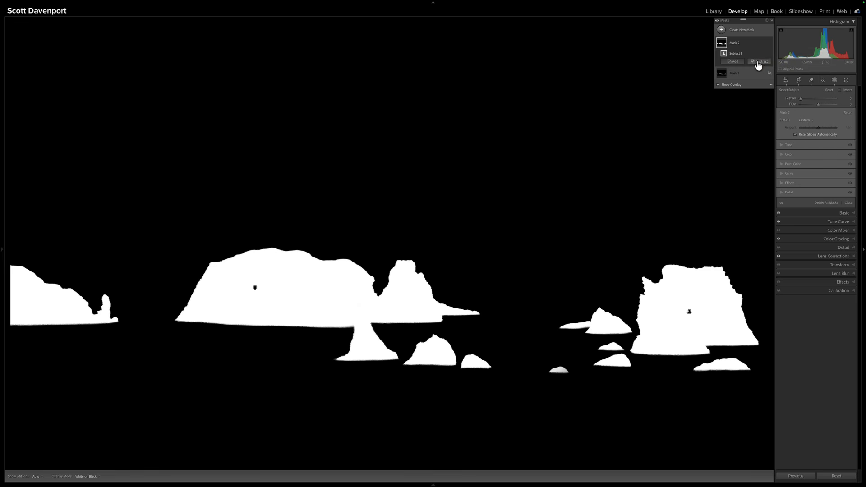
pyautogui.click(758, 61)
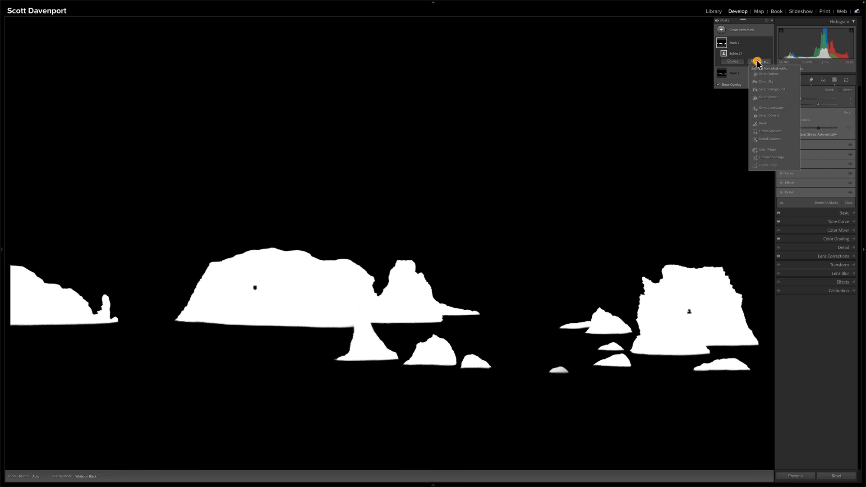
pyautogui.click(761, 116)
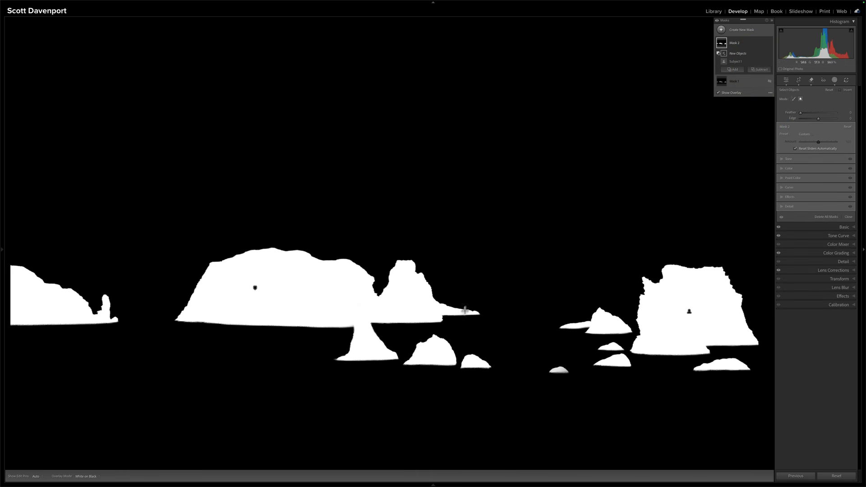
pyautogui.moveTo(399, 362); pyautogui.dragTo(389, 363)
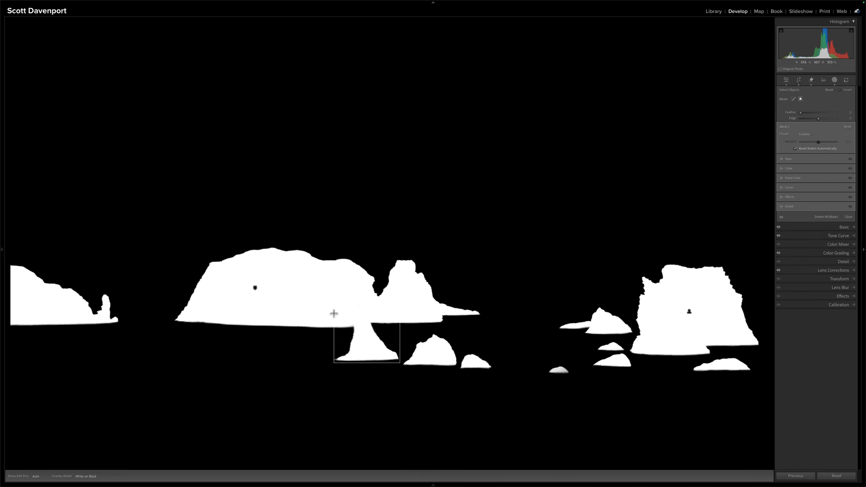
pyautogui.moveTo(331, 292); pyautogui.dragTo(331, 293)
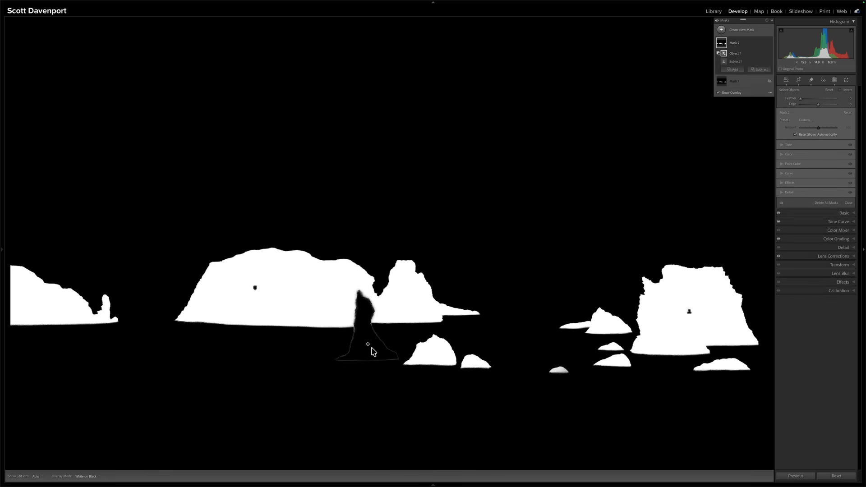
# - Raise the Edge of the subtracted sea stack selection and brush the leftover outline around its base out of the mask
pyautogui.press('z')
pyautogui.hscroll(2, 507, 321)
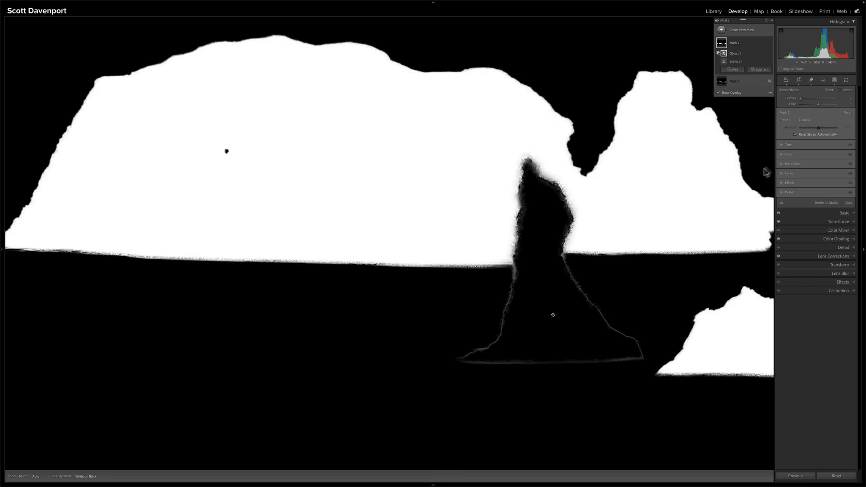
pyautogui.moveTo(818, 104); pyautogui.dragTo(823, 104)
pyautogui.click(761, 70)
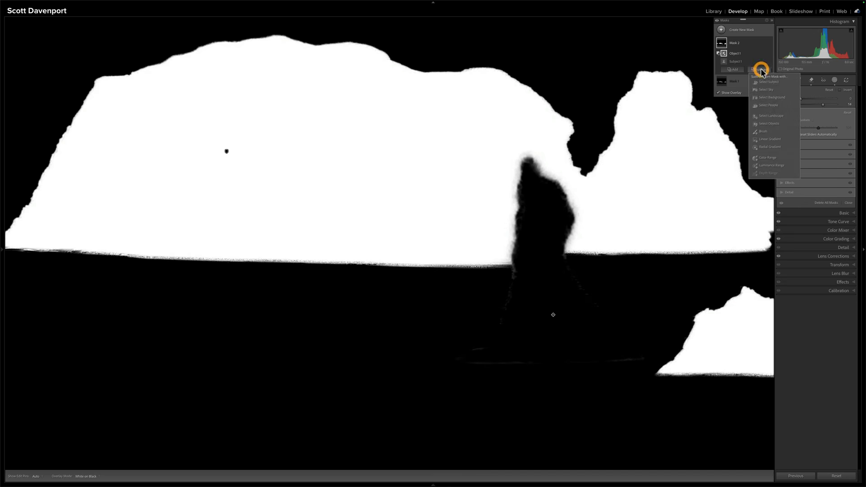
pyautogui.click(762, 132)
pyautogui.scroll(-10, 576, 296)
pyautogui.moveTo(578, 287)
pyautogui.mouseDown()
pyautogui.moveTo(641, 353)
pyautogui.moveTo(466, 358)
pyautogui.moveTo(492, 334)
pyautogui.moveTo(516, 278)
pyautogui.moveTo(559, 265)
pyautogui.mouseUp()
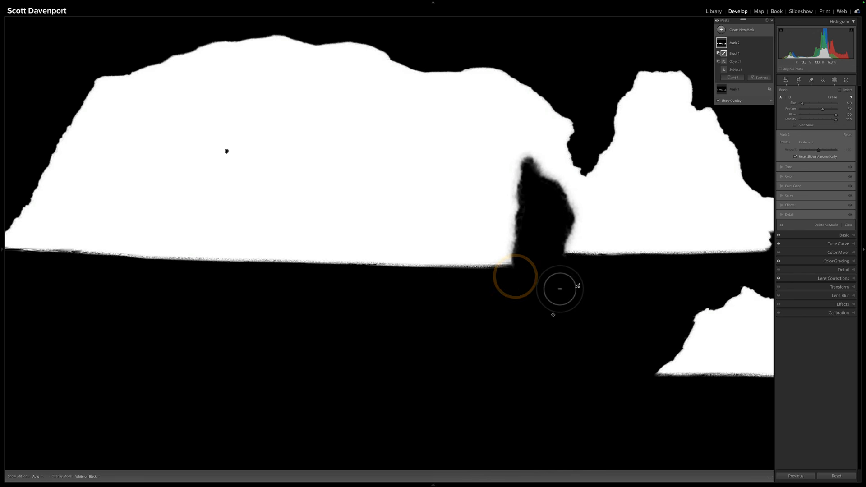
# - Subtract the two small rocks beside the pointed stack from the mask with one object selection enclosing both
pyautogui.hscroll(10, 559, 289)
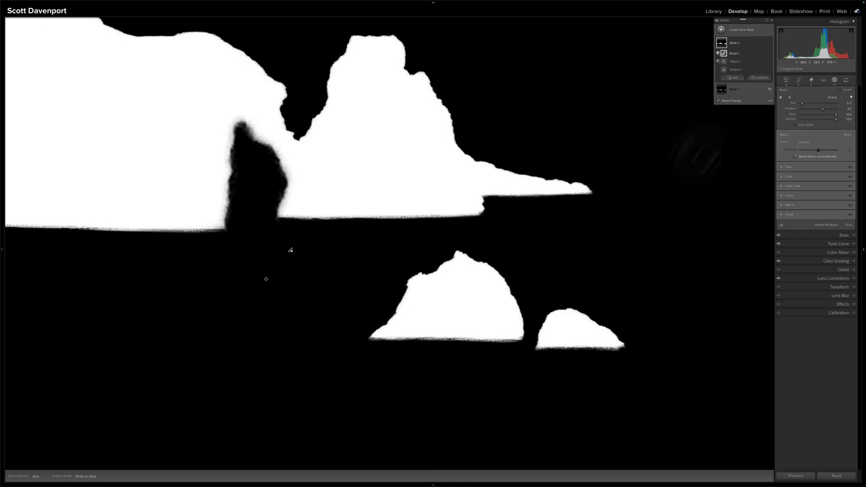
pyautogui.click(759, 77)
pyautogui.click(766, 132)
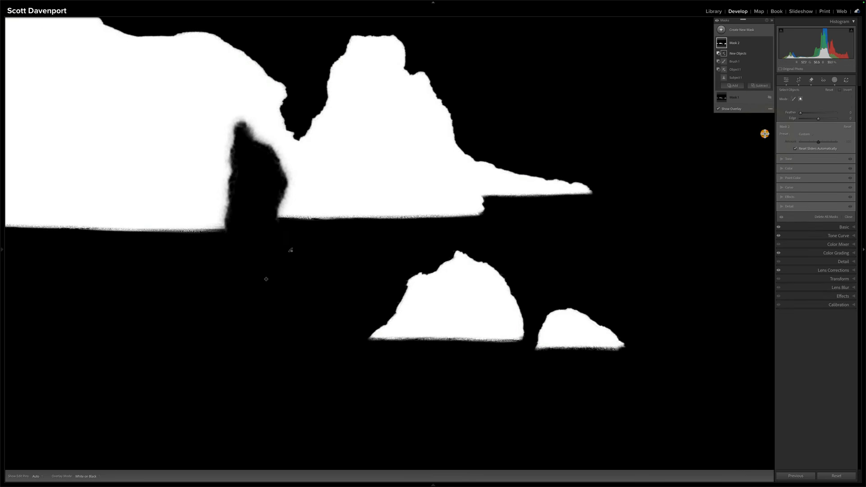
pyautogui.moveTo(342, 235); pyautogui.dragTo(641, 375)
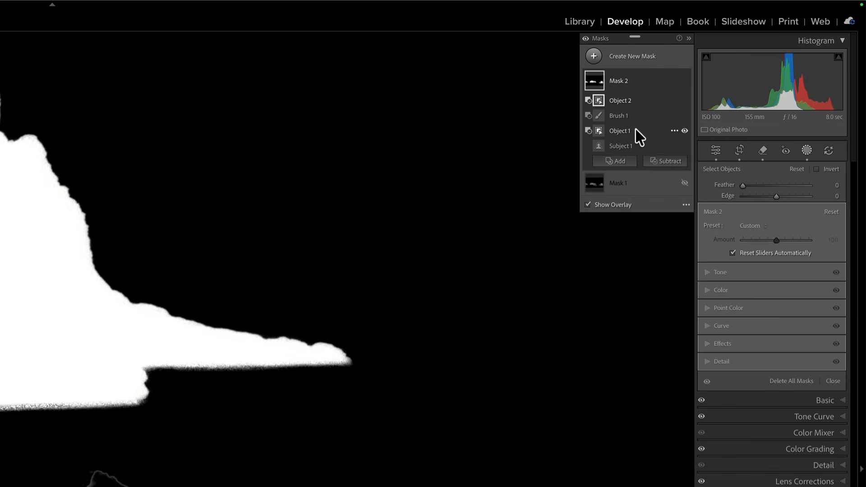
# - Review the Edge setting of Object 1, then raise the Edge of Object 2 to remove the small rocks' residual outlines
pyautogui.click(742, 70)
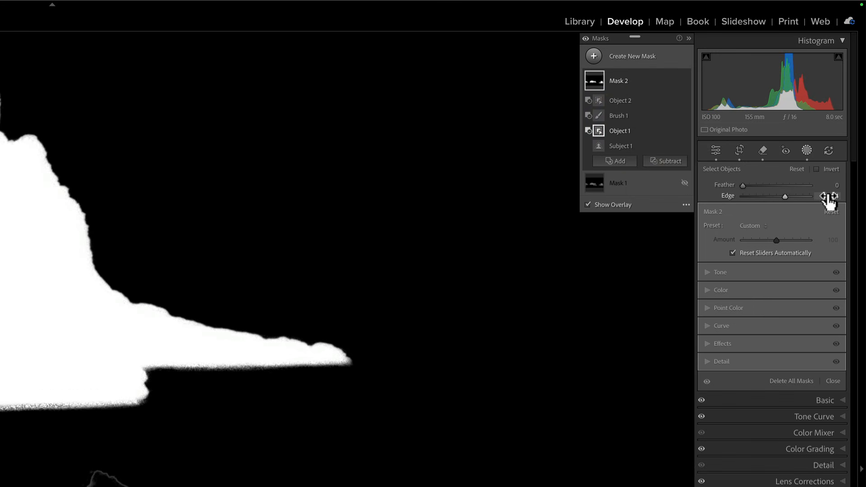
pyautogui.click(635, 98)
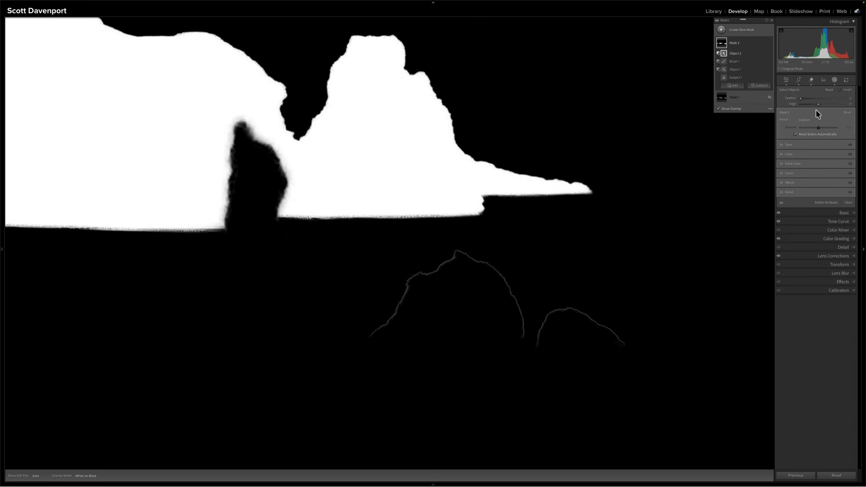
pyautogui.moveTo(822, 104); pyautogui.dragTo(831, 104)
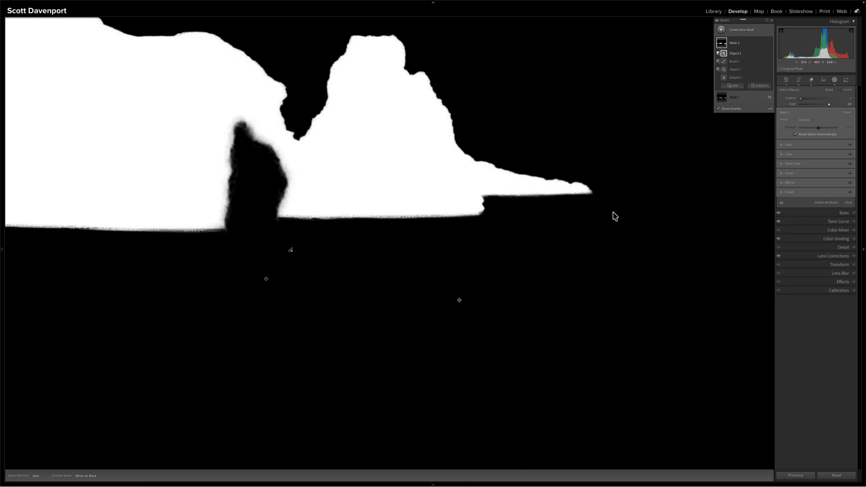
pyautogui.hscroll(10, 614, 216)
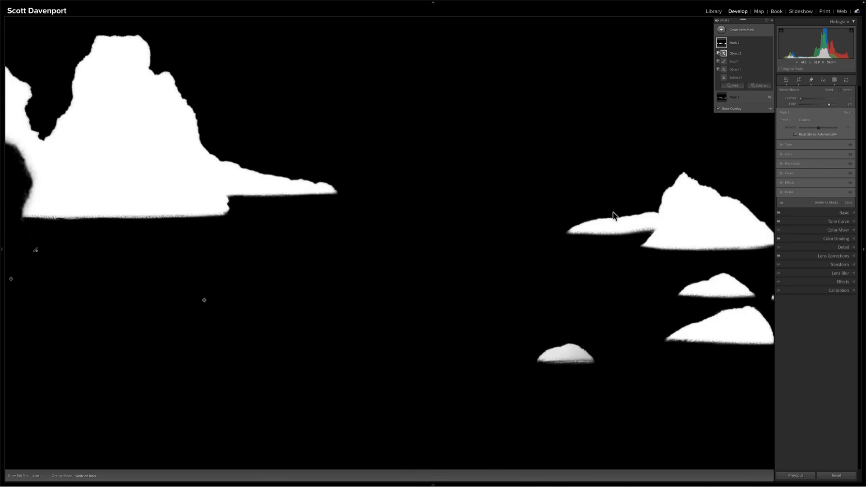
pyautogui.press('z')
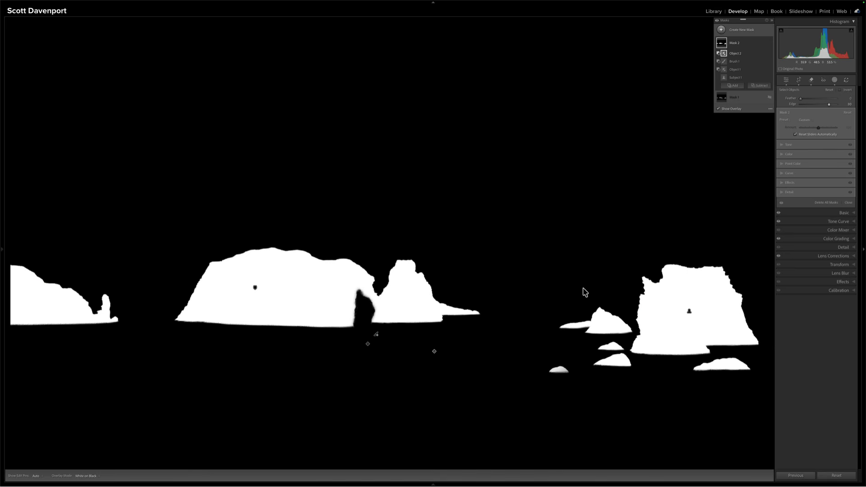
# - Hide the mask overlay and increase Clarity and Texture for the masked sea stacks
pyautogui.press('o')
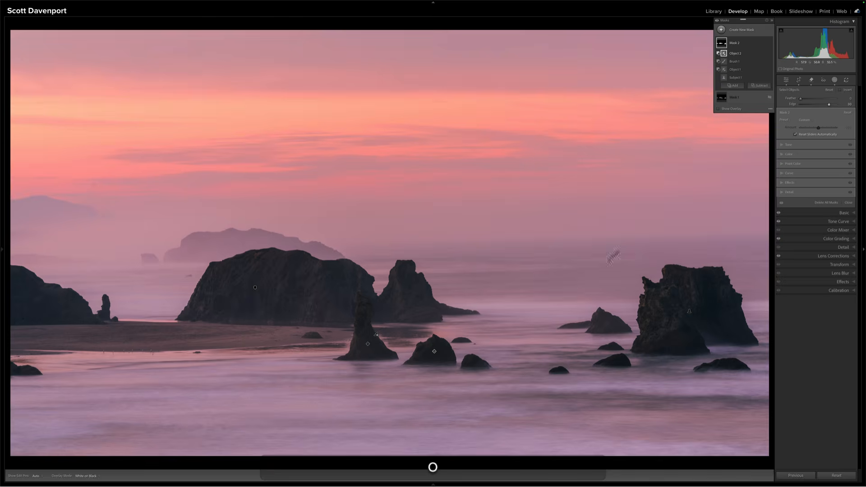
pyautogui.click(780, 183)
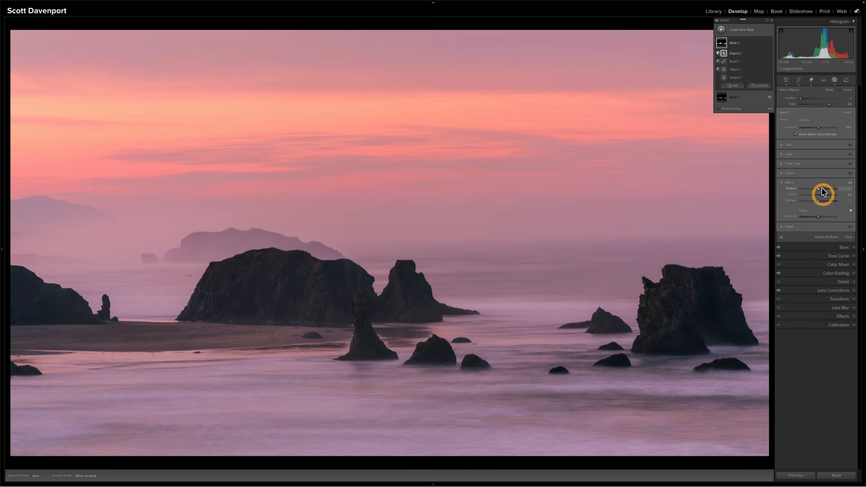
pyautogui.moveTo(818, 188); pyautogui.dragTo(828, 191)
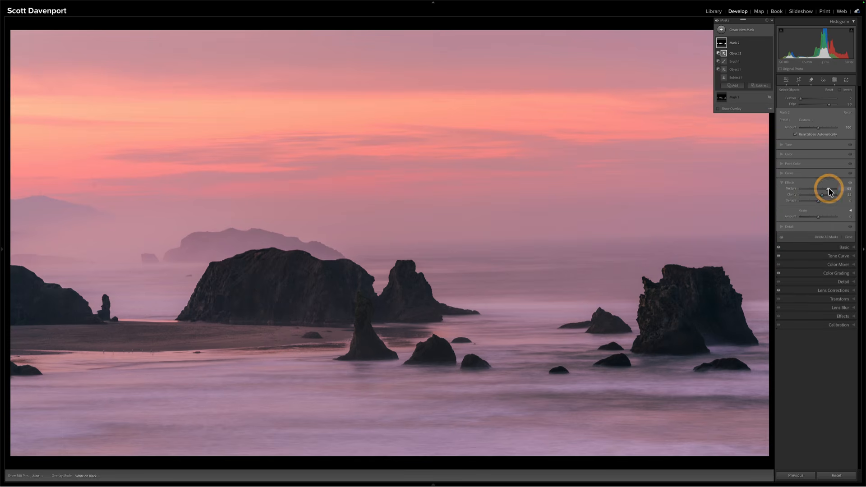